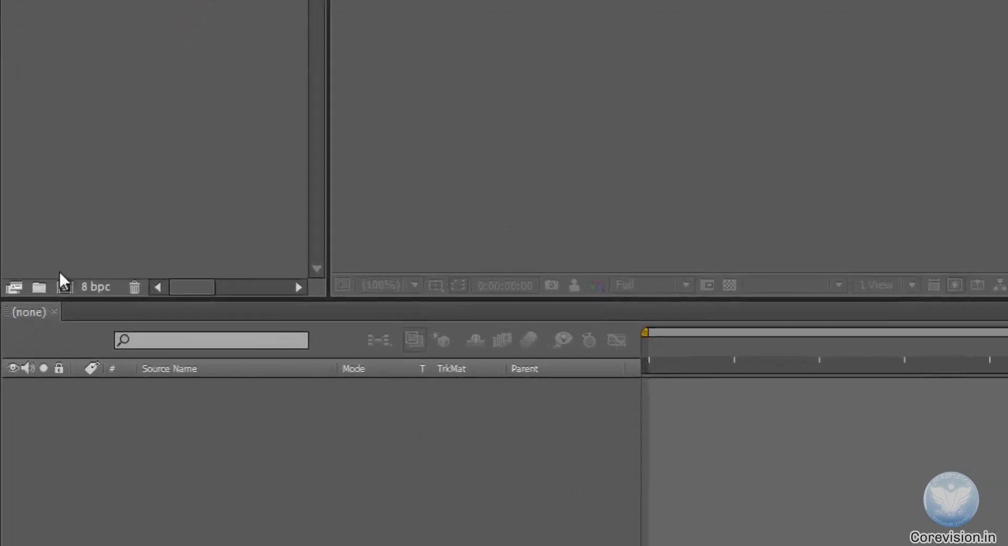
- Create a new composition and rename Comp 1 to 'Tutorial 6'
{"action": "left_click", "coordinate": [74, 267]}
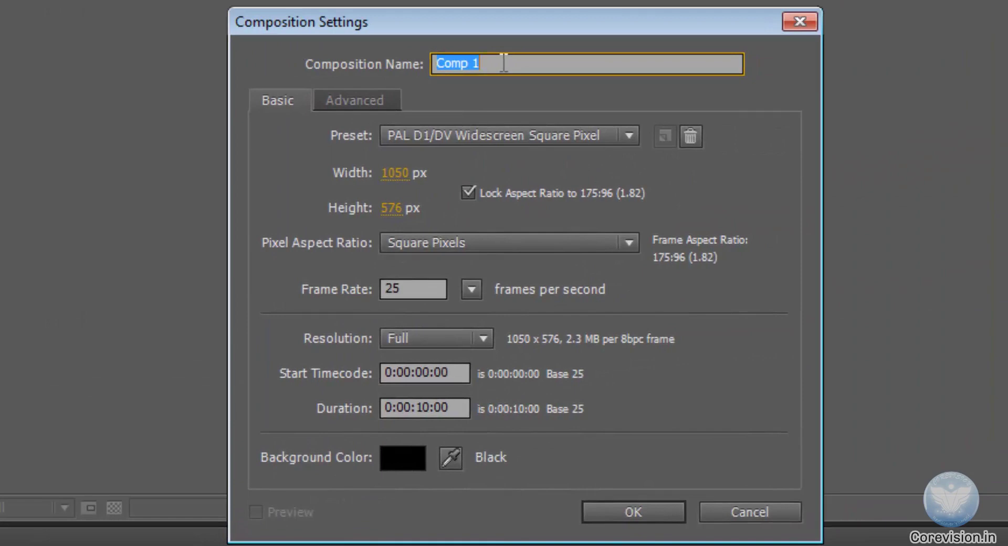
{"action": "type", "text": "Tutorial"}
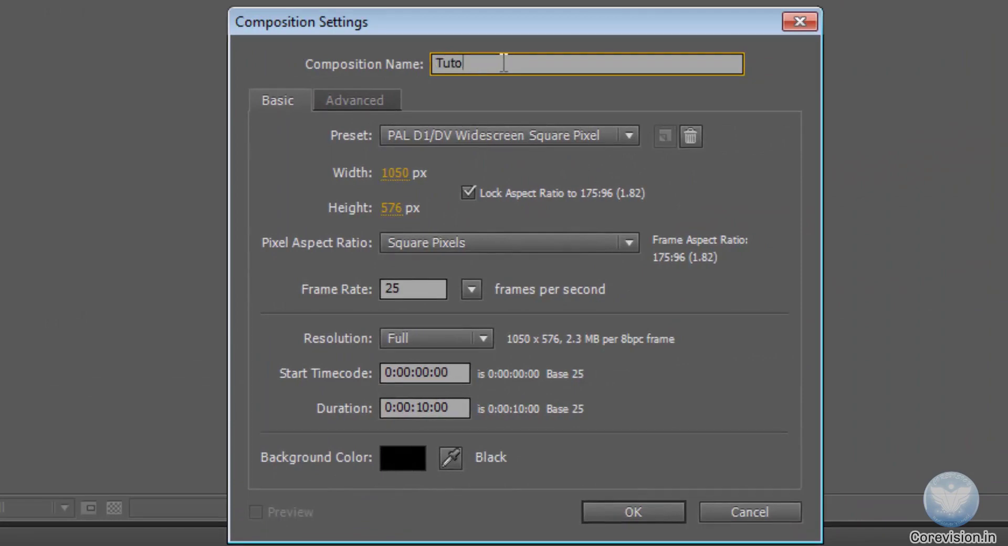
{"action": "type", "text": " 6"}
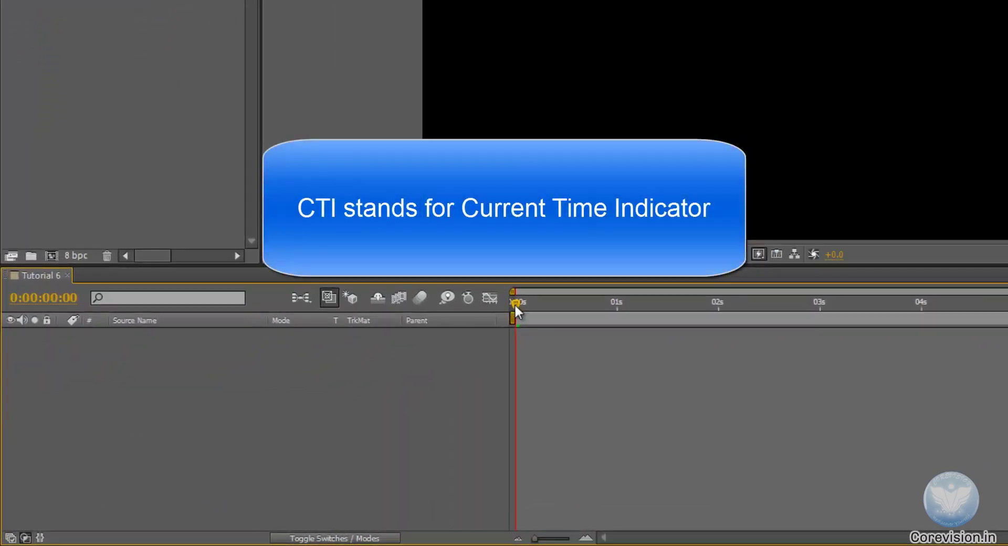
- Scrub the current-time indicator from about frame 12 to frame 20
{"action": "mouse_move", "coordinate": [515, 304]}
{"action": "left_mouse_down"}
{"action": "mouse_move", "coordinate": [580, 311]}
{"action": "mouse_move", "coordinate": [503, 305]}
{"action": "left_mouse_up"}
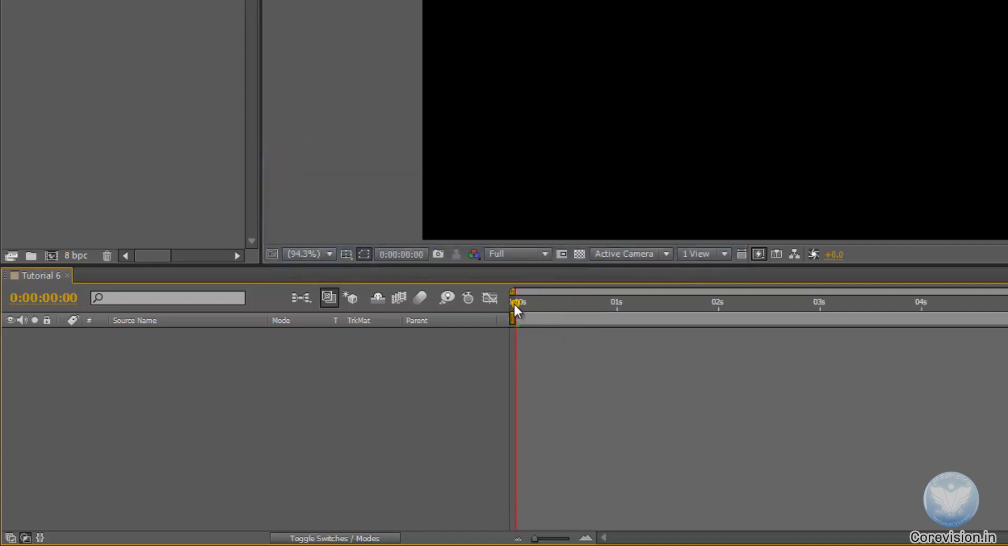
{"action": "left_click_drag", "start_coordinate": [515, 305], "coordinate": [388, 416]}
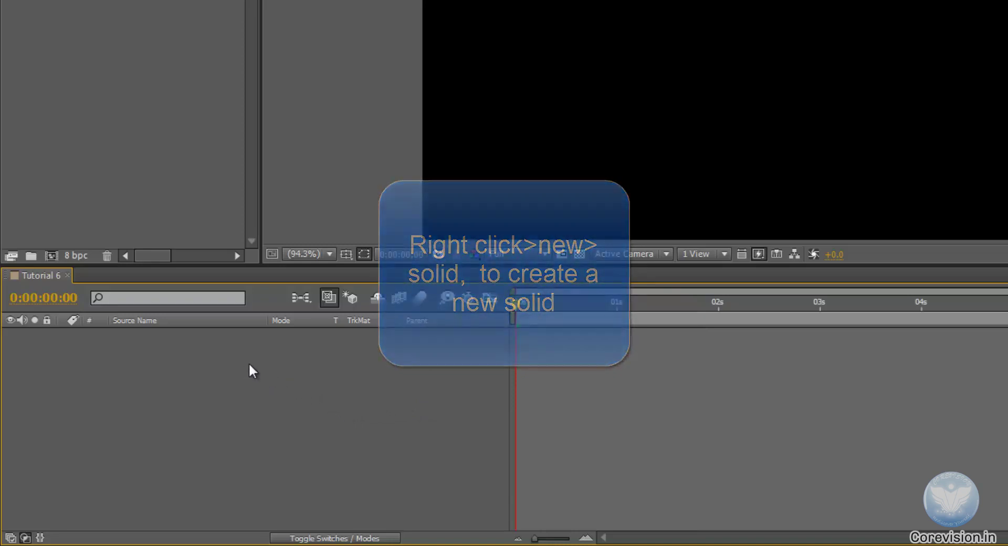
- Add a new solid coloured deep blue 001193, sized to the 1050×576 composition
{"action": "right_click", "coordinate": [216, 358]}
{"action": "mouse_move", "coordinate": [442, 375]}
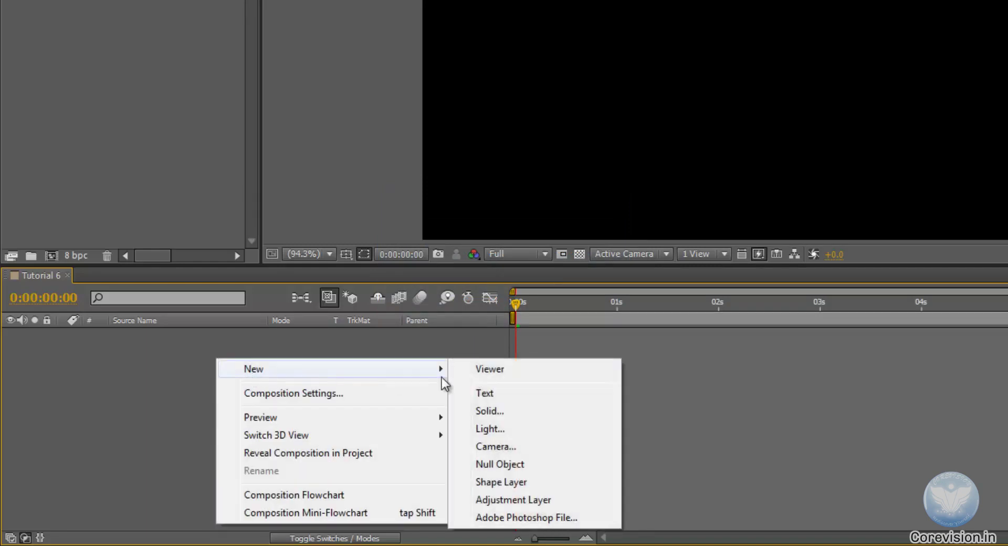
{"action": "left_click", "coordinate": [492, 411]}
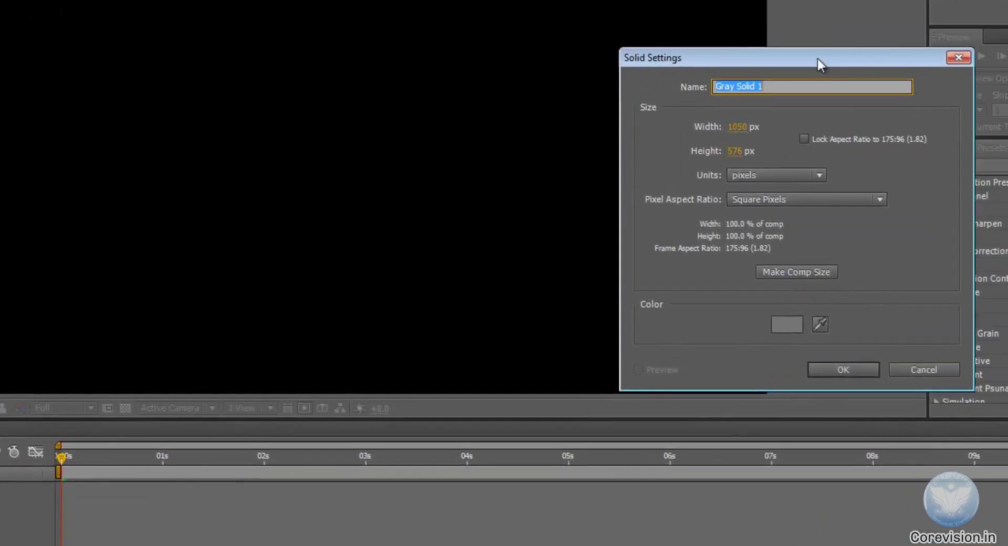
{"action": "left_click_drag", "start_coordinate": [820, 63], "coordinate": [546, 52]}
{"action": "left_click", "coordinate": [529, 302]}
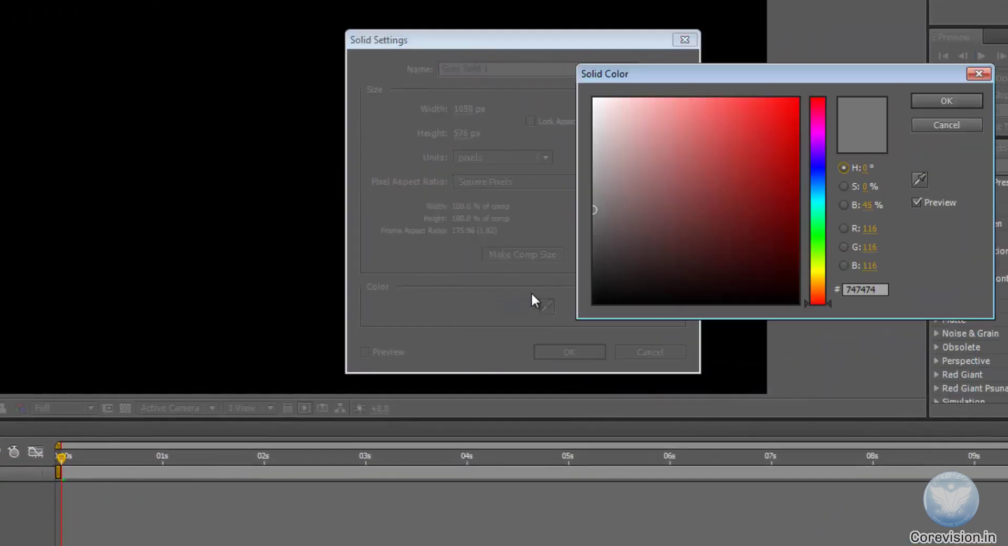
{"action": "left_click", "coordinate": [816, 170]}
{"action": "left_click", "coordinate": [786, 108]}
{"action": "left_click_drag", "start_coordinate": [790, 149], "coordinate": [797, 184]}
{"action": "left_click", "coordinate": [940, 101]}
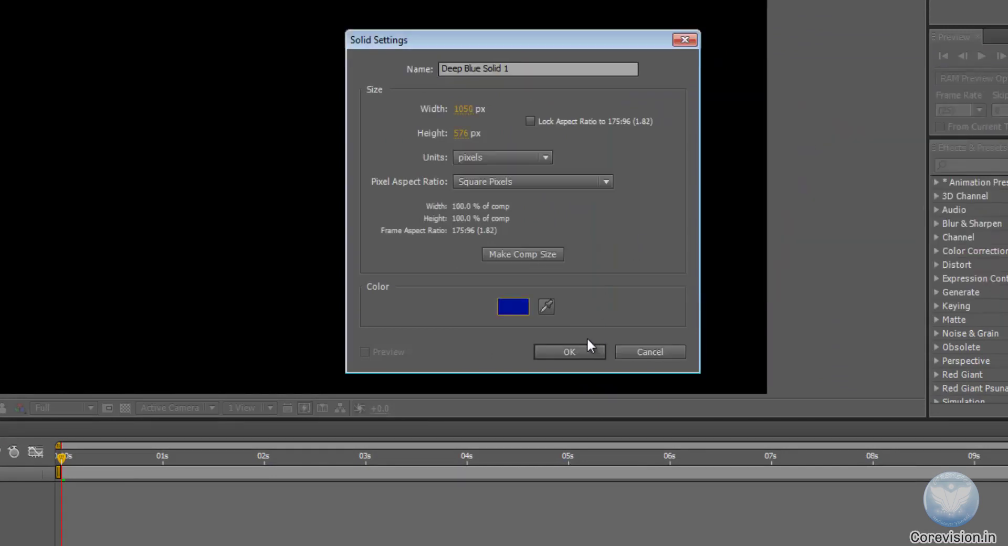
{"action": "left_click", "coordinate": [537, 255]}
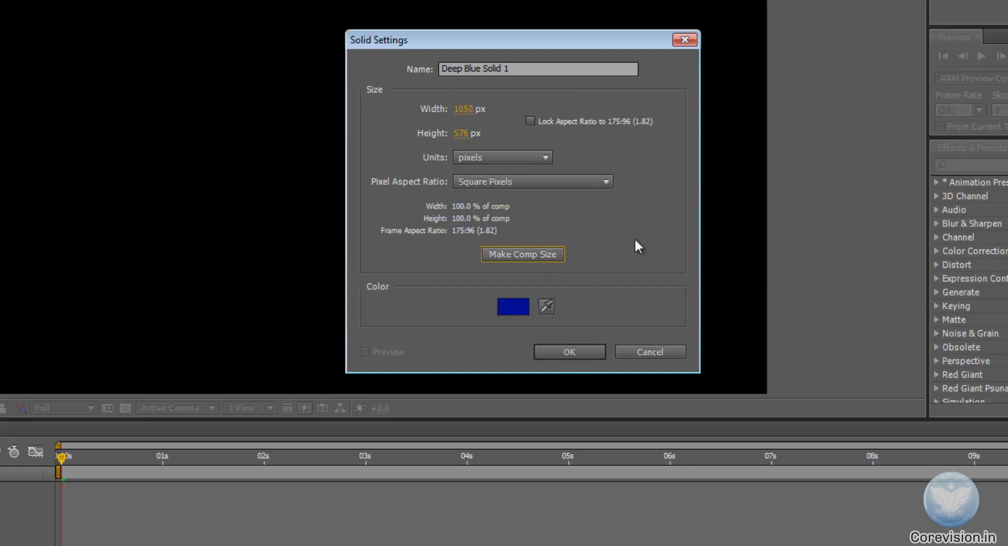
{"action": "left_click", "coordinate": [572, 349]}
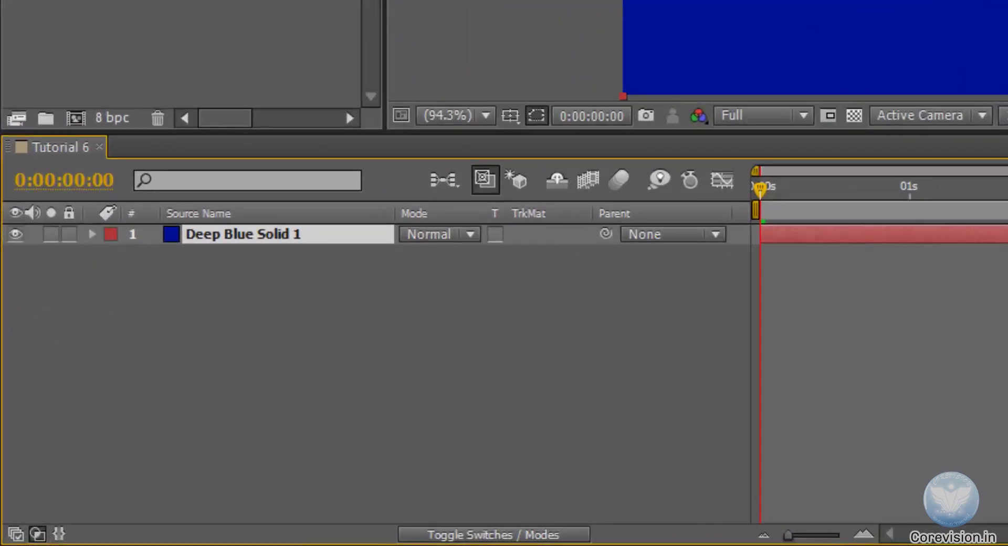
{"action": "left_click", "coordinate": [262, 326]}
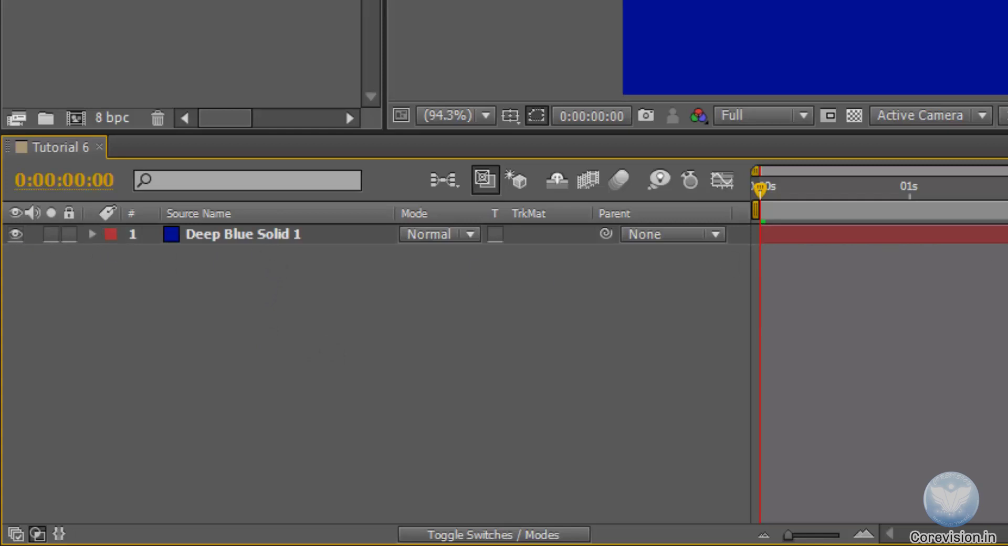
{"action": "left_click", "coordinate": [217, 231]}
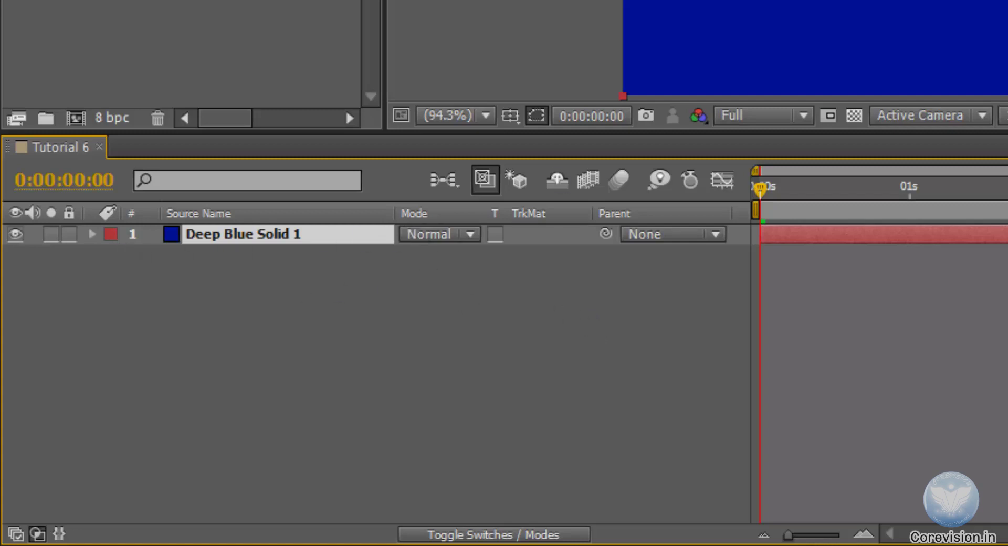
- Twirl open Deep Blue Solid 1 and its Transform group, then reselect the layer
{"action": "left_click", "coordinate": [92, 234]}
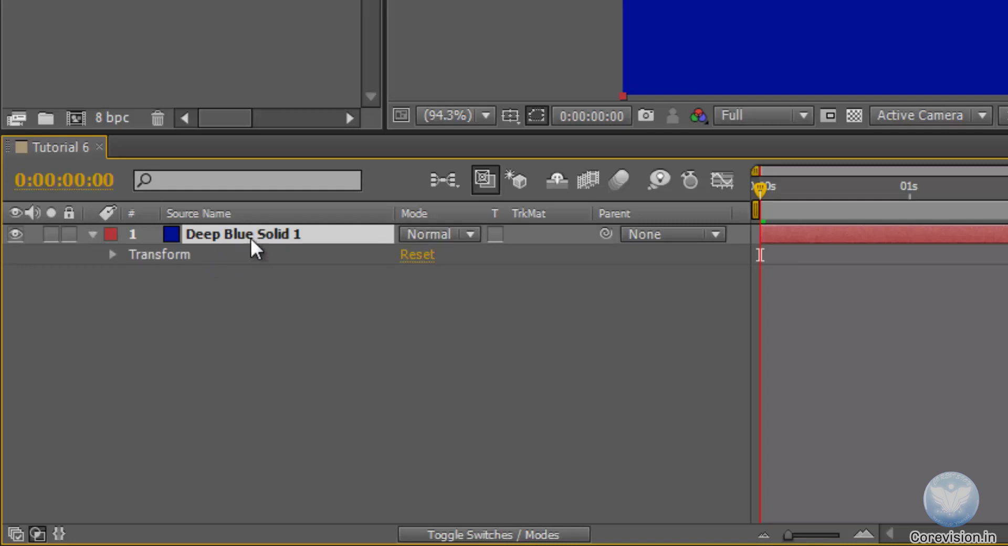
{"action": "left_click", "coordinate": [112, 256]}
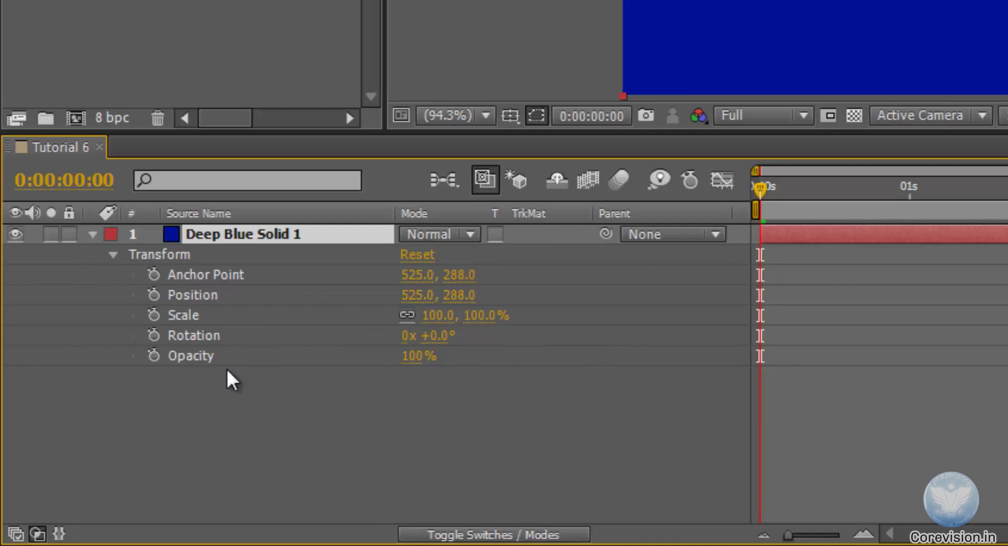
{"action": "left_click", "coordinate": [281, 437]}
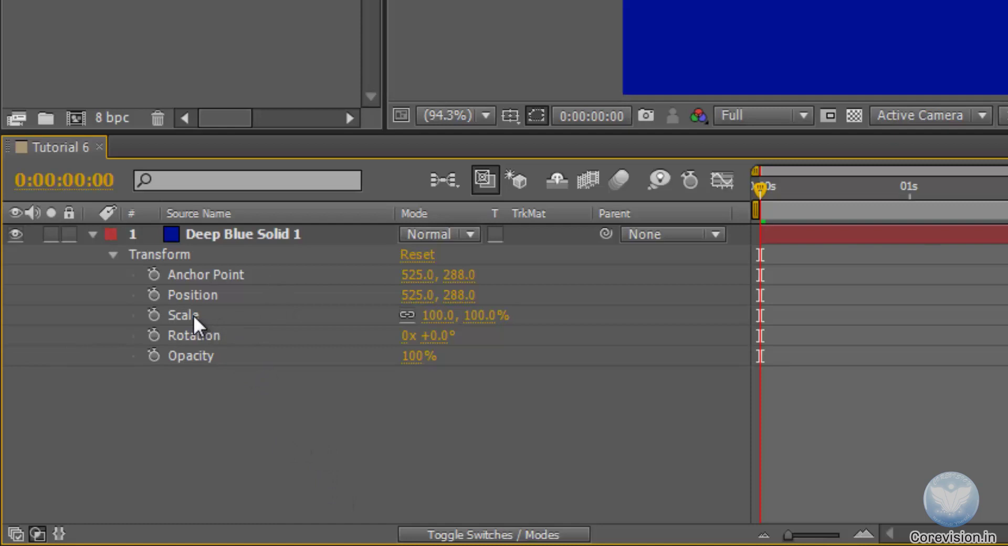
{"action": "left_click", "coordinate": [229, 235]}
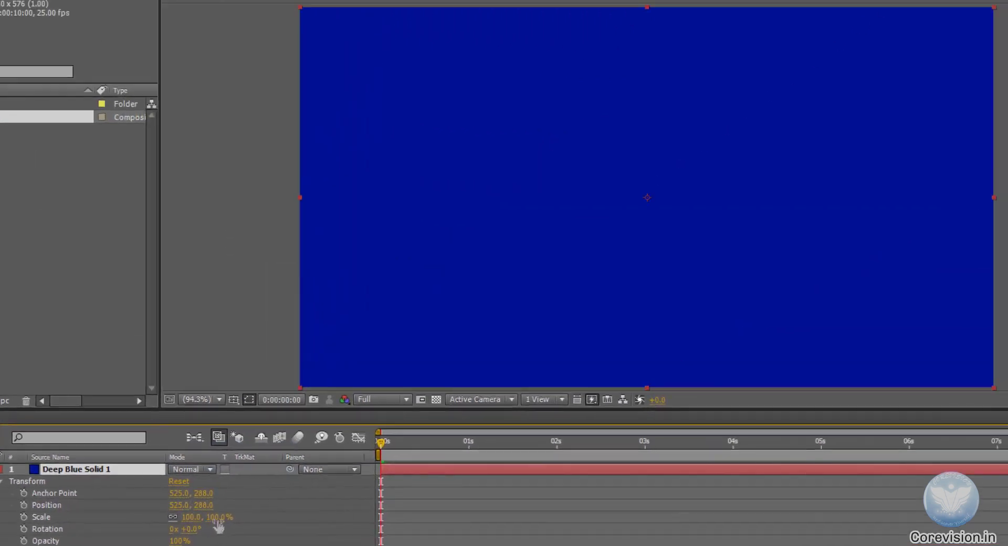
- Set the solid's Scale to 50%, scrubbing it once and re-entering 50
{"action": "left_click", "coordinate": [215, 517]}
{"action": "type", "text": "50"}
{"action": "key", "text": "Return"}
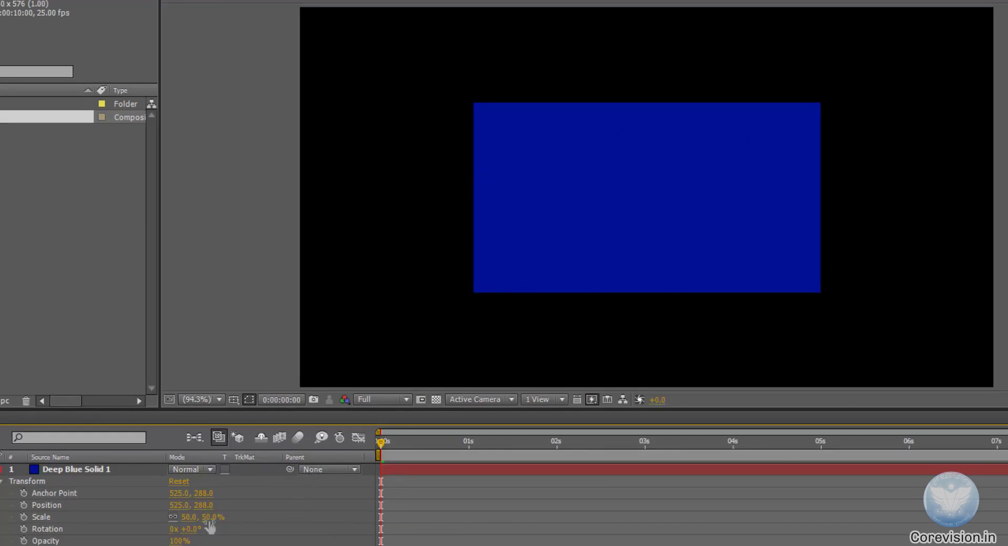
{"action": "mouse_move", "coordinate": [208, 517]}
{"action": "left_mouse_down"}
{"action": "mouse_move", "coordinate": [241, 520]}
{"action": "mouse_move", "coordinate": [191, 522]}
{"action": "mouse_move", "coordinate": [220, 529]}
{"action": "left_mouse_up"}
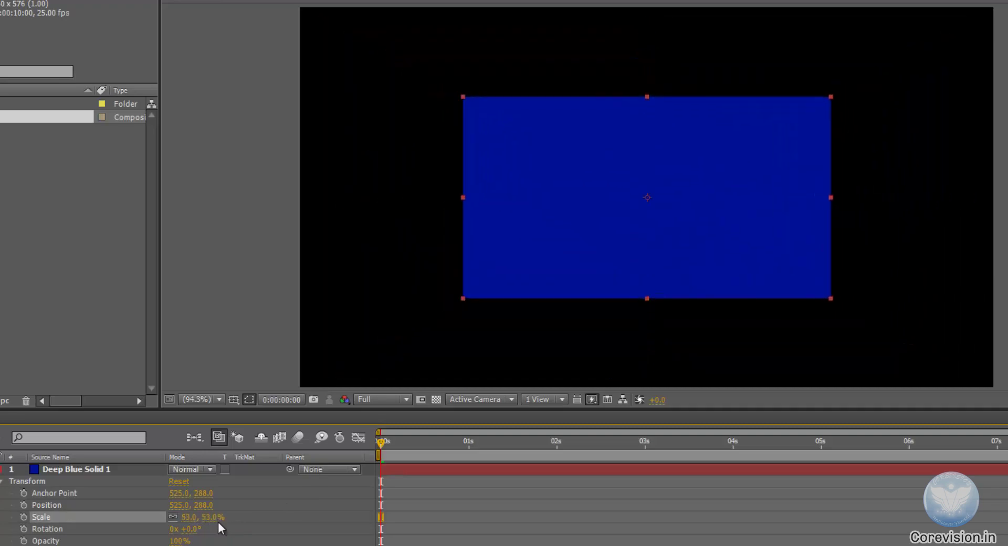
{"action": "left_click", "coordinate": [209, 518]}
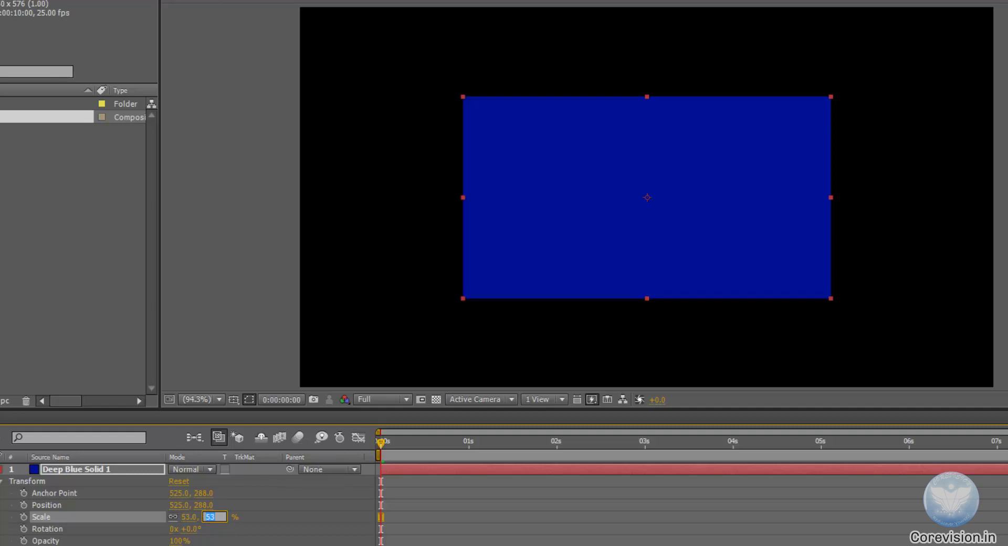
{"action": "type", "text": "50"}
{"action": "key", "text": "Return"}
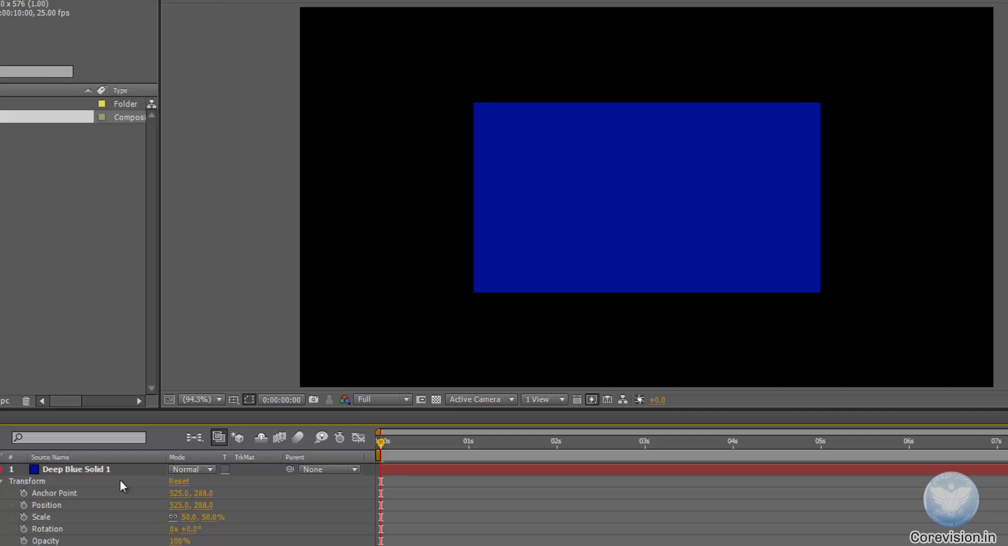
- Select Deep Blue Solid 1 and scrub its Position X leftwards toward 516
{"action": "left_click", "coordinate": [99, 469]}
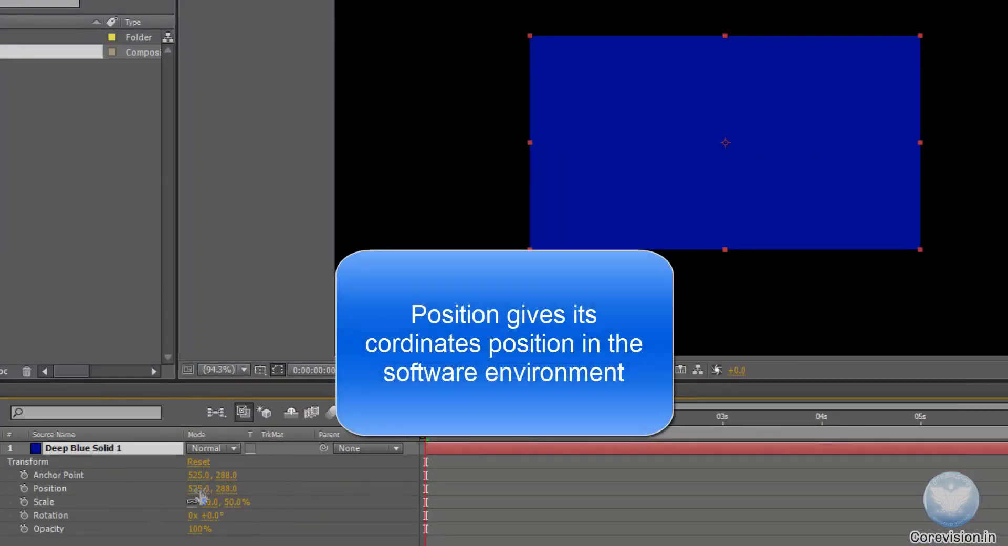
{"action": "left_click_drag", "start_coordinate": [197, 489], "coordinate": [237, 488]}
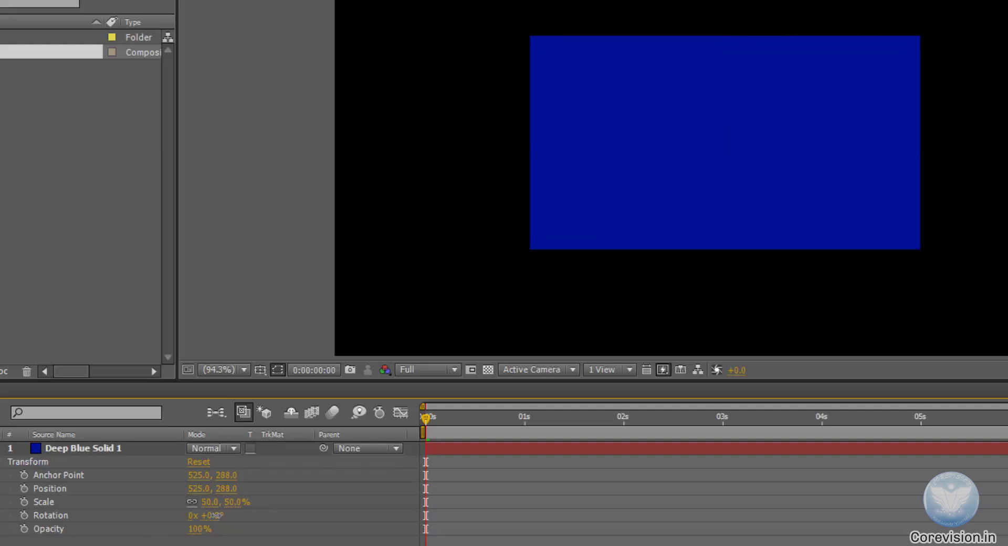
- Scrub the solid's Rotation, then undo it so the solid is level again
{"action": "left_click_drag", "start_coordinate": [218, 517], "coordinate": [150, 535]}
{"action": "key", "text": "F2"}
{"action": "key", "text": "F2"}
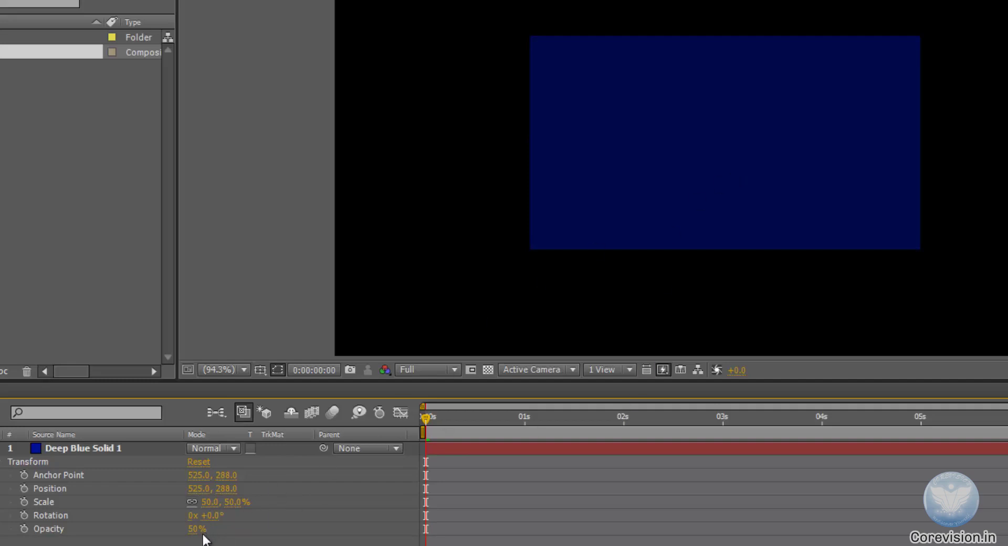
- Set the solid's Opacity to 20% and rotate it to 152°
{"action": "left_click", "coordinate": [198, 529]}
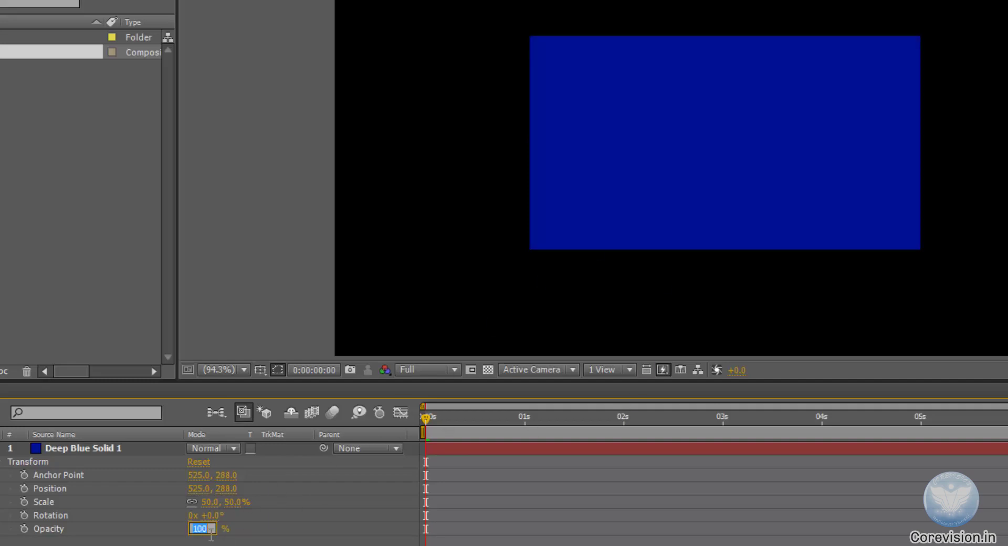
{"action": "type", "text": "20"}
{"action": "key", "text": "Return"}
{"action": "left_click_drag", "start_coordinate": [214, 515], "coordinate": [339, 519]}
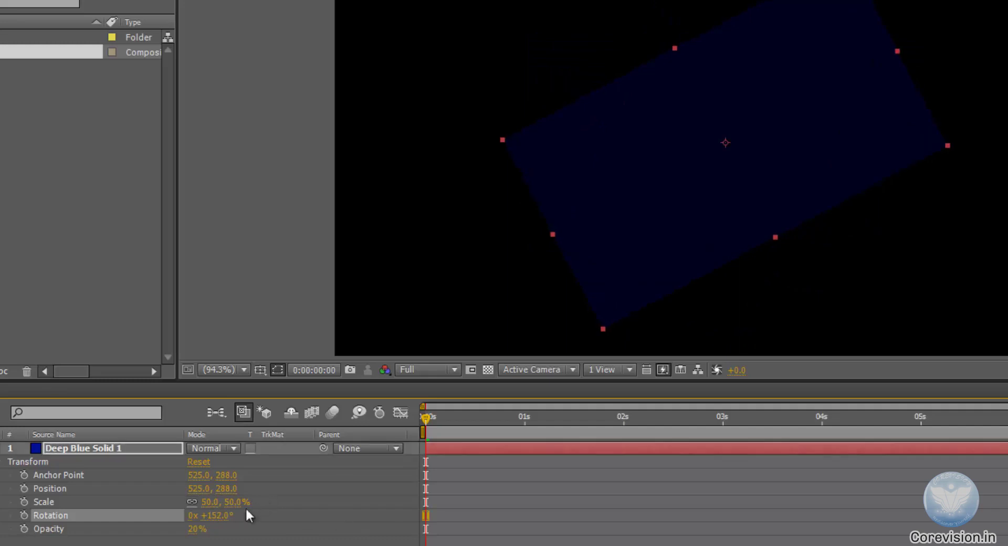
- Change Opacity to 85% and enlarge the solid's Scale to 108%
{"action": "left_click", "coordinate": [199, 528]}
{"action": "type", "text": "85"}
{"action": "key", "text": "Return"}
{"action": "left_click_drag", "start_coordinate": [212, 502], "coordinate": [238, 479]}
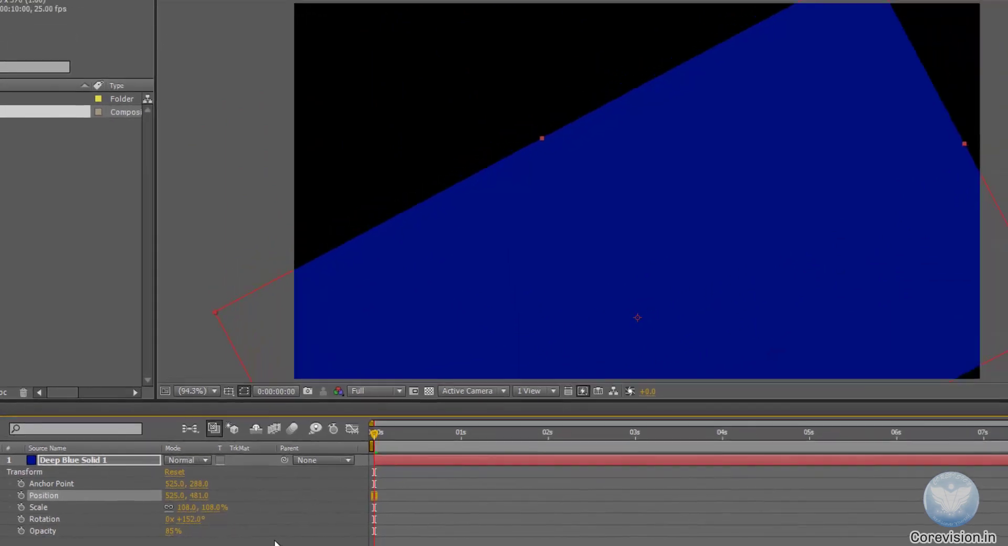
- Reset the Transform group, returning position, scale, rotation and opacity to defaults
{"action": "left_click", "coordinate": [176, 472]}
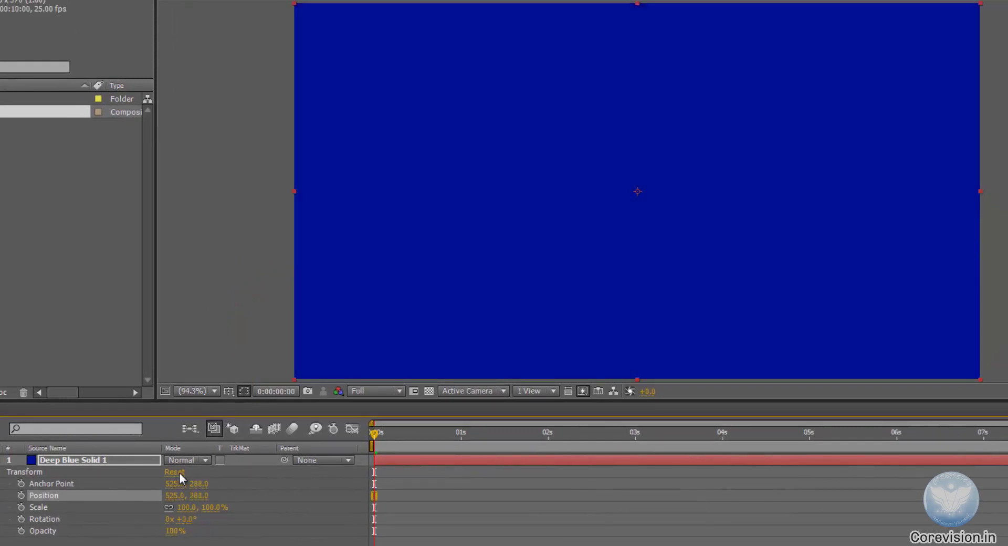